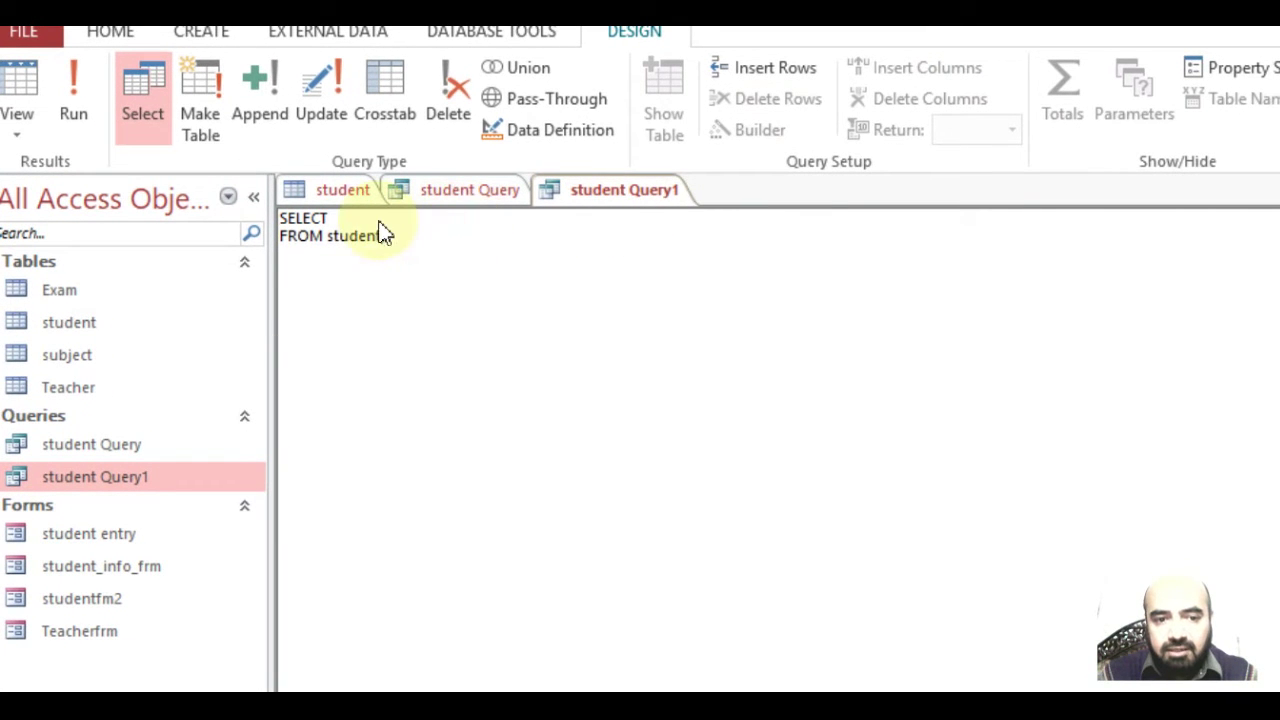
Step: Check the student table, and add avg(student.age) to the SELECT clause of student Query1
left_click(333, 193)
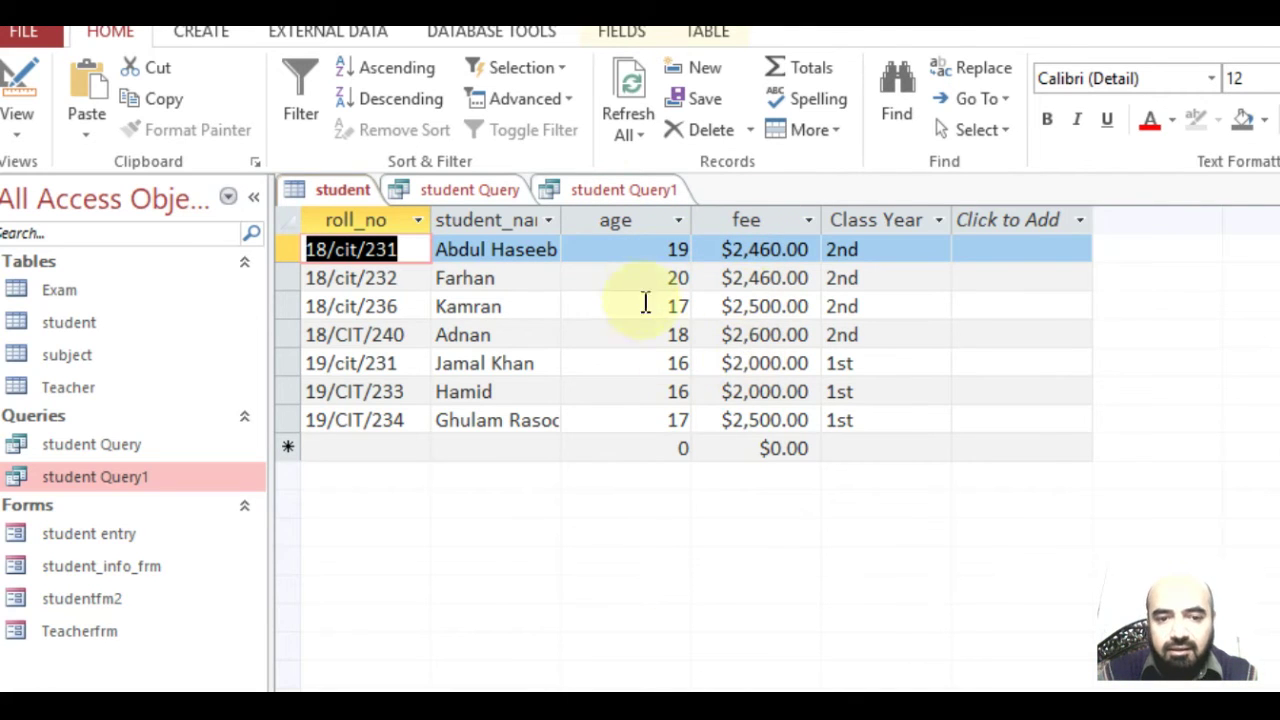
left_click(586, 194)
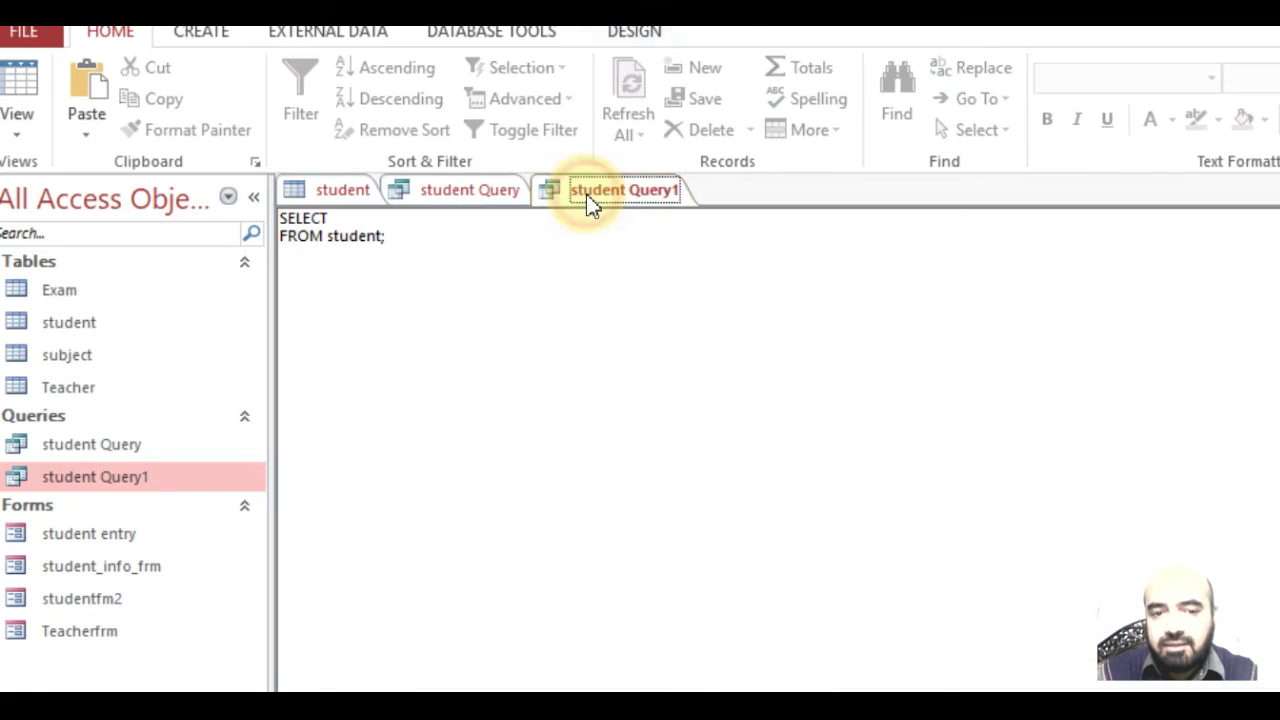
left_click(427, 218)
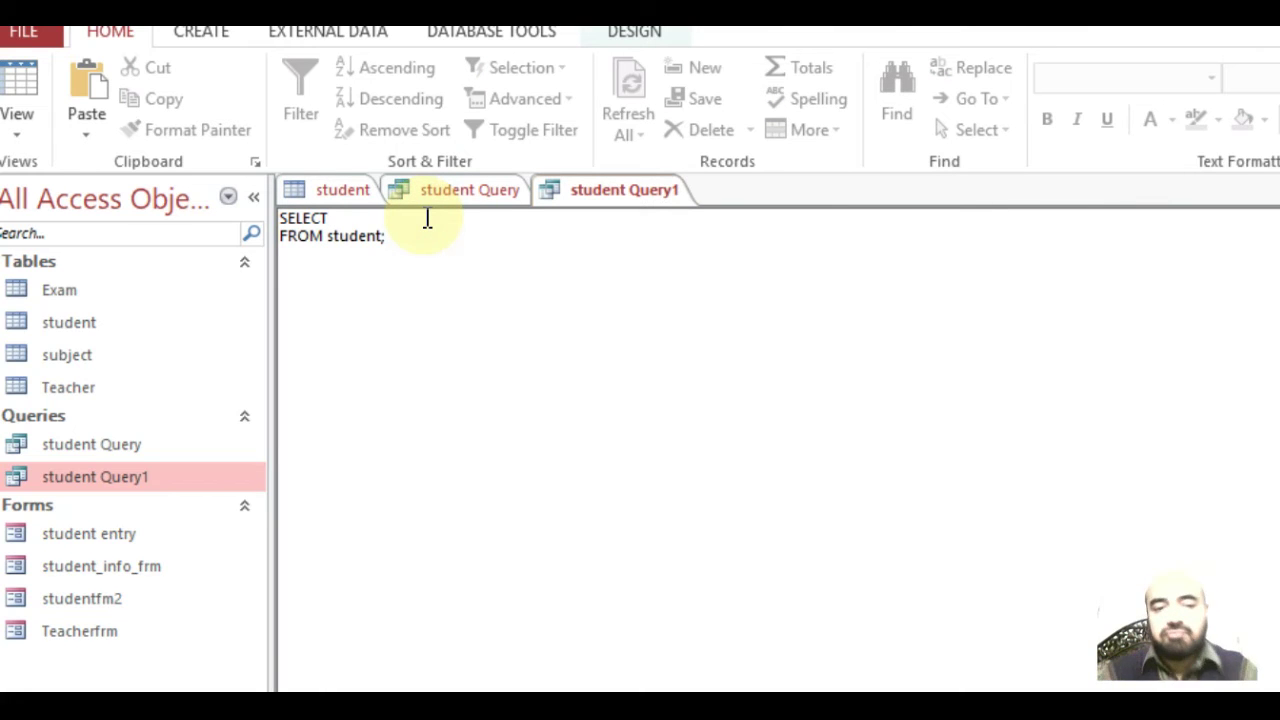
left_click(346, 190)
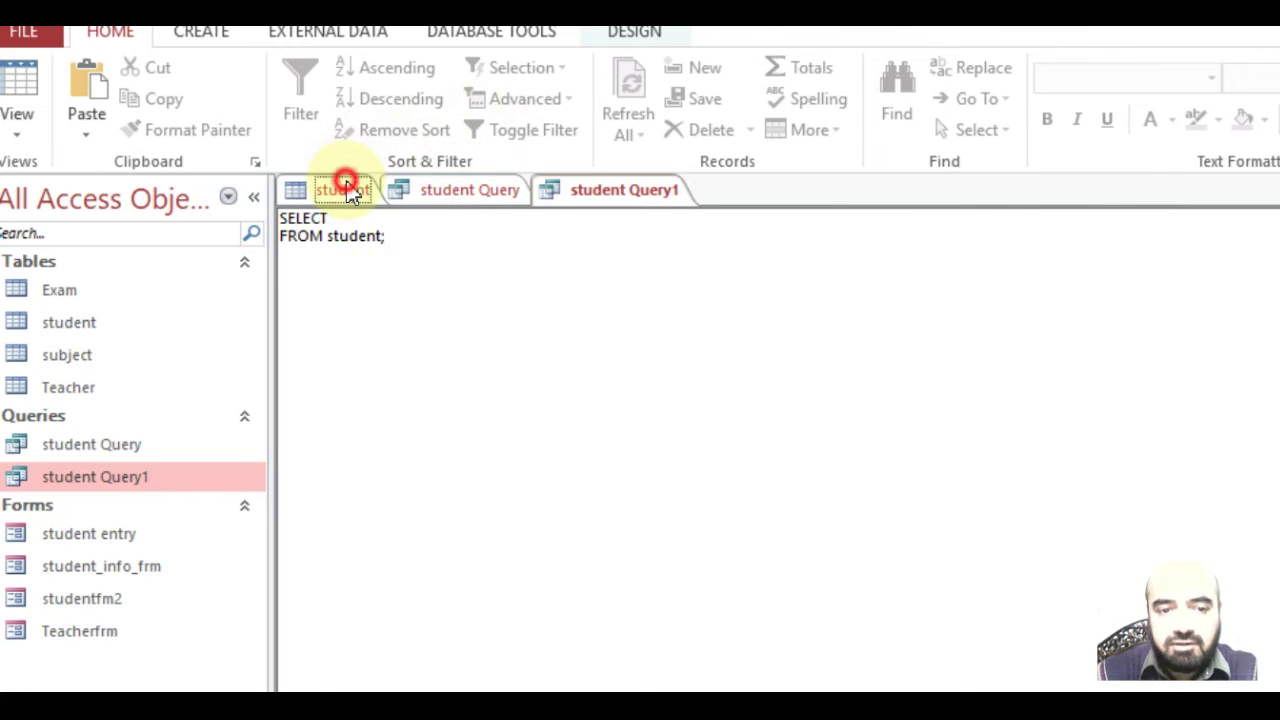
left_click(590, 192)
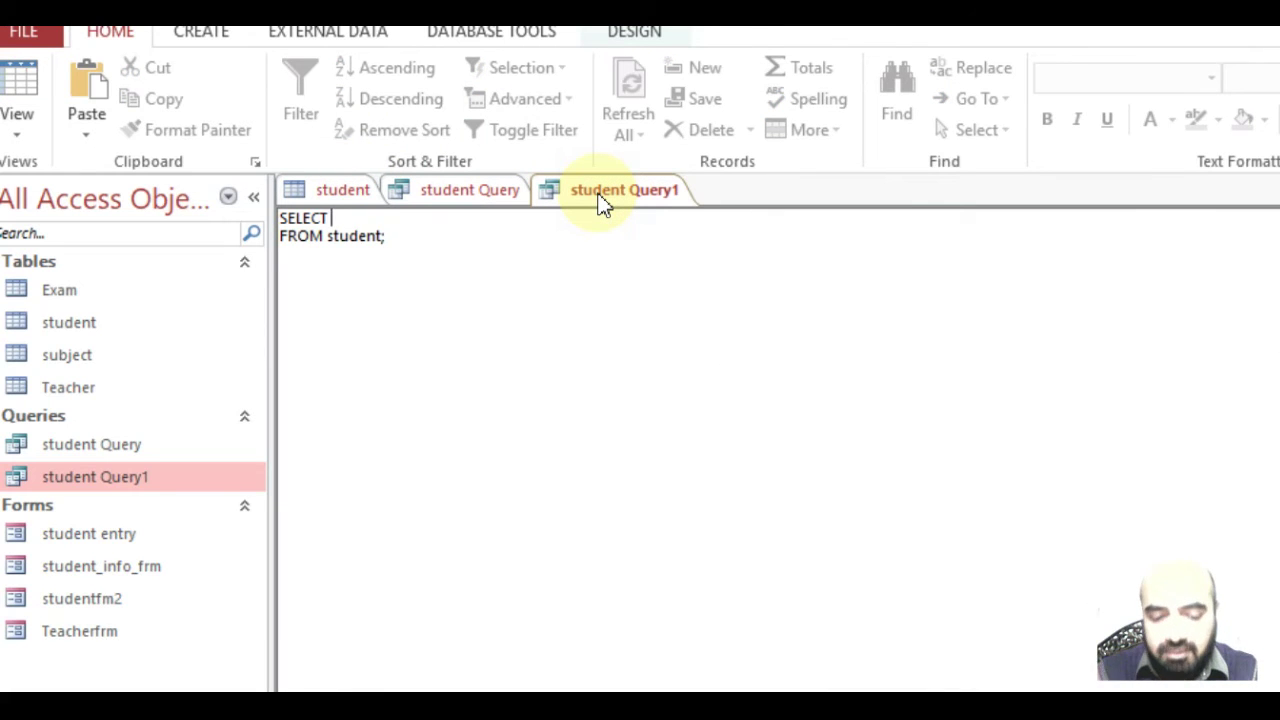
type("avg")
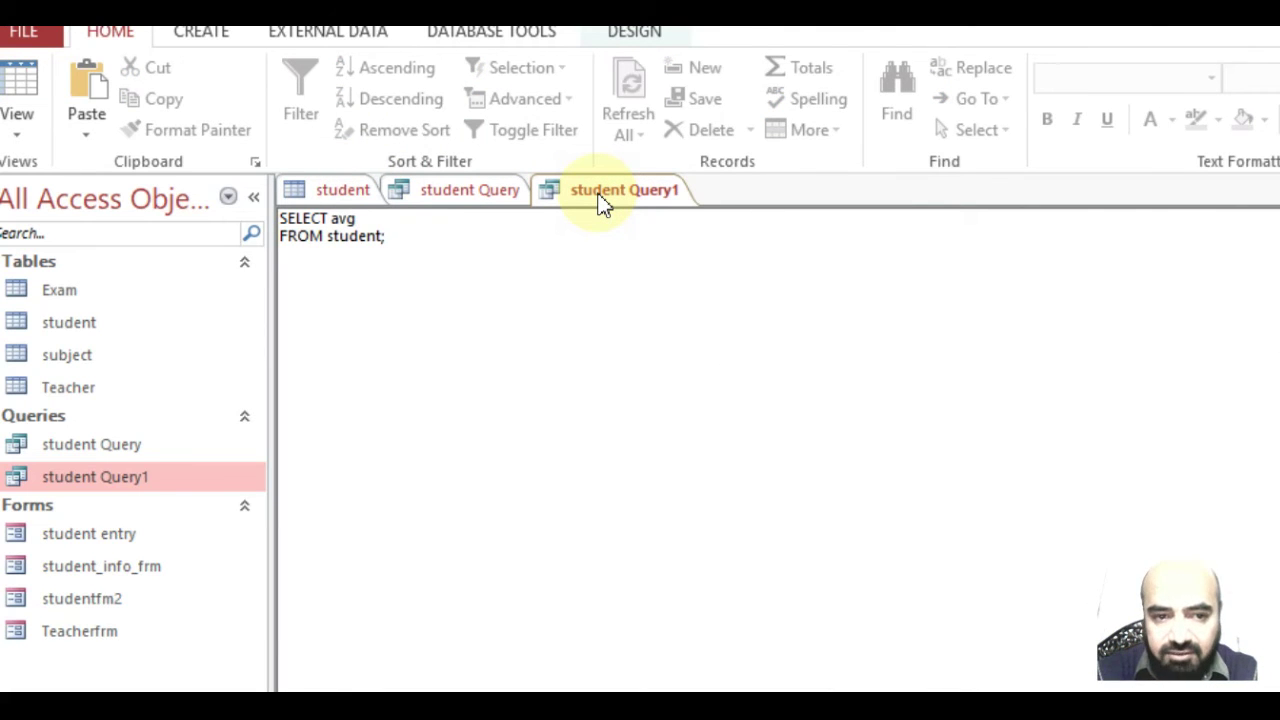
type("(")
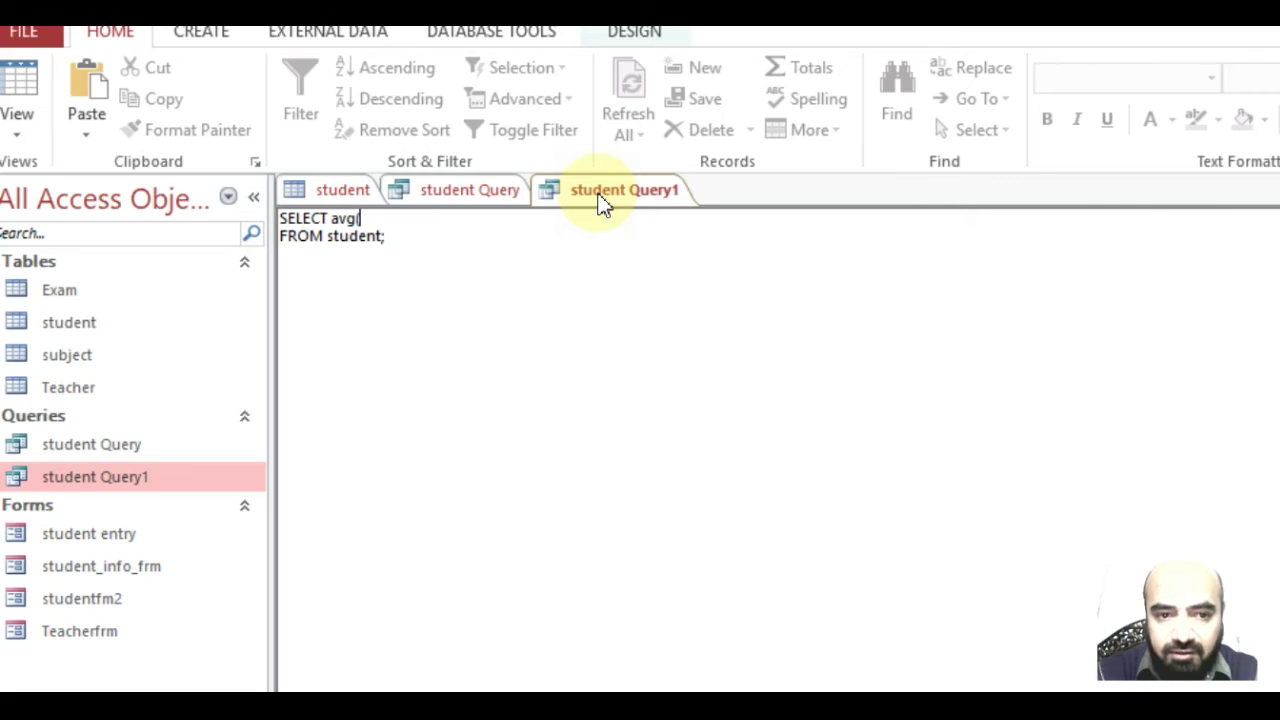
type("student")
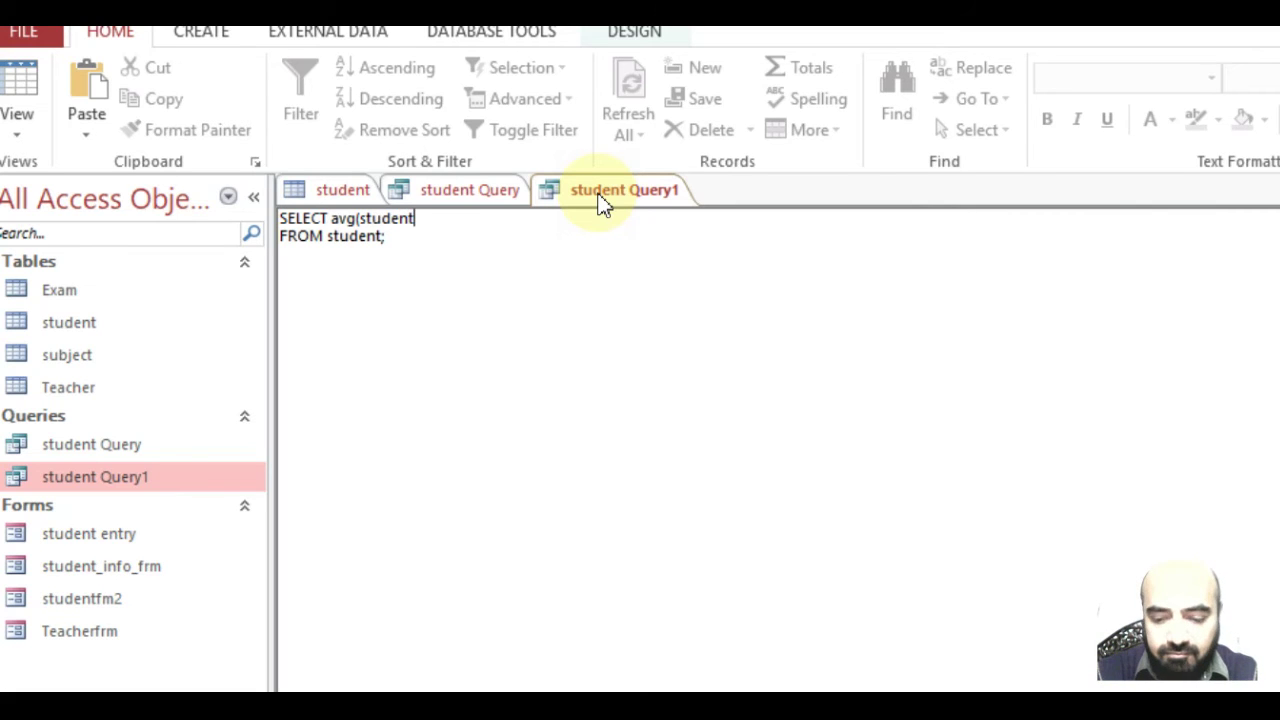
type(".")
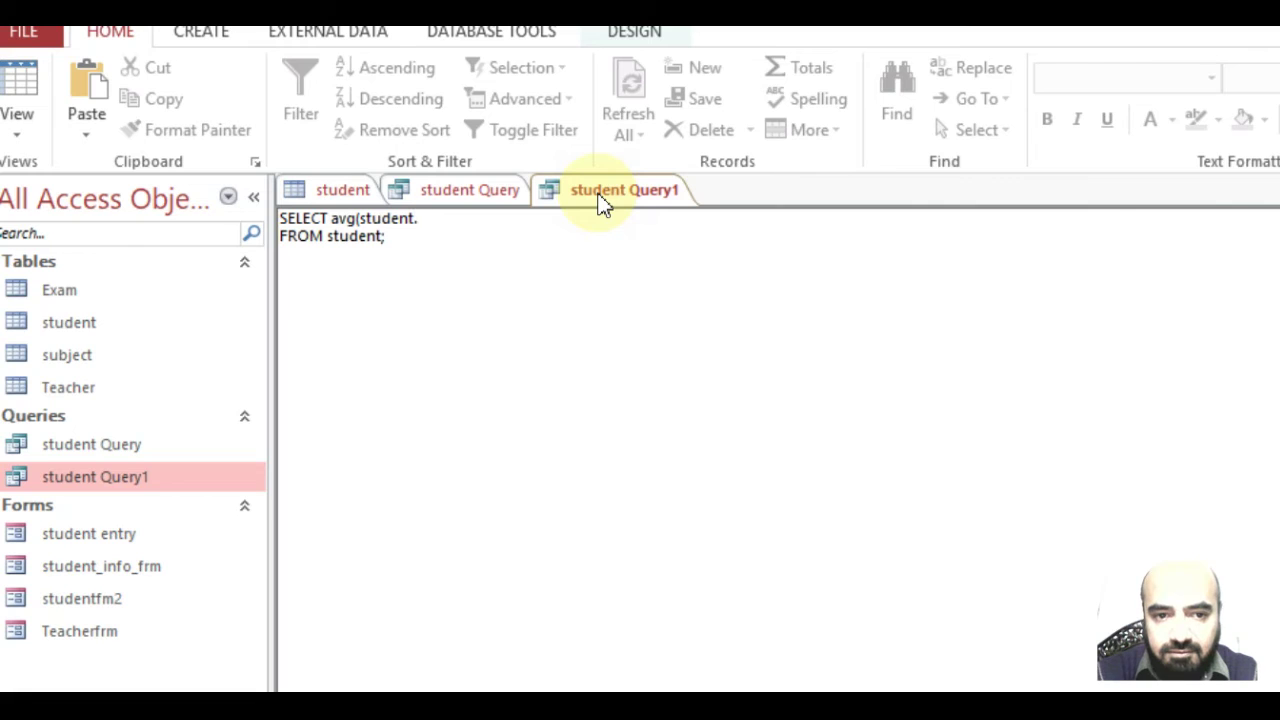
type("age")
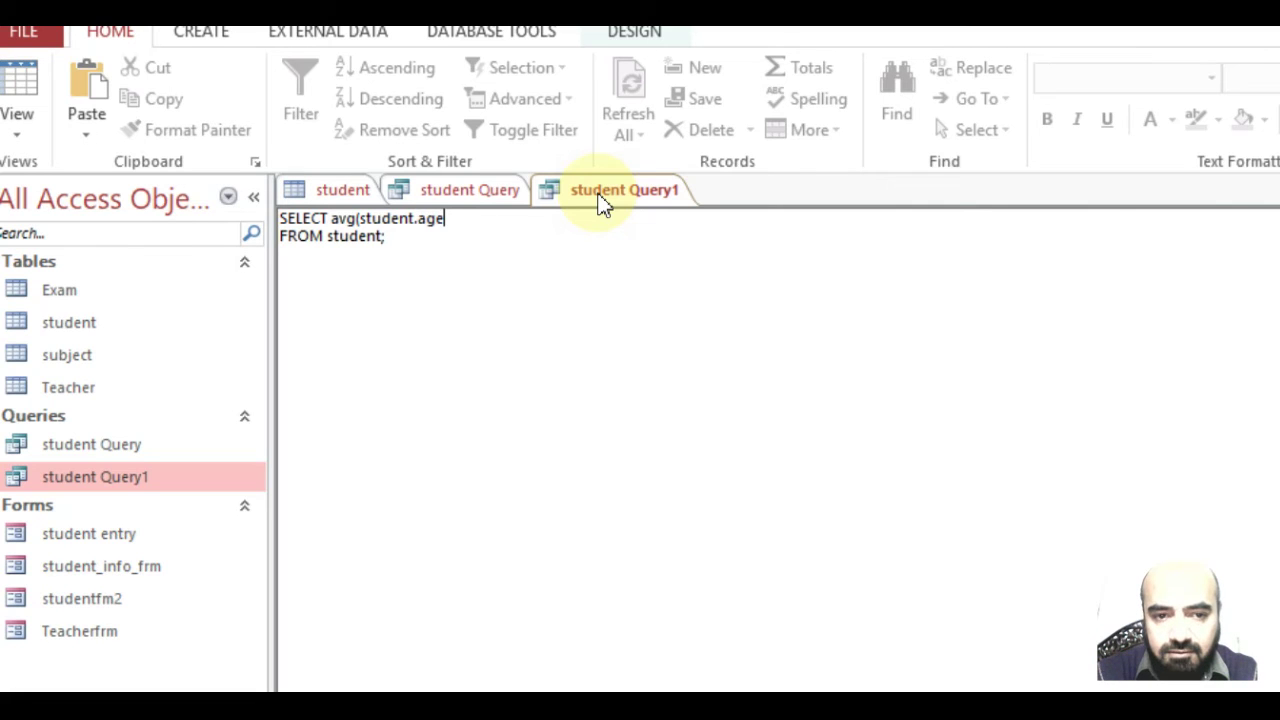
type(")")
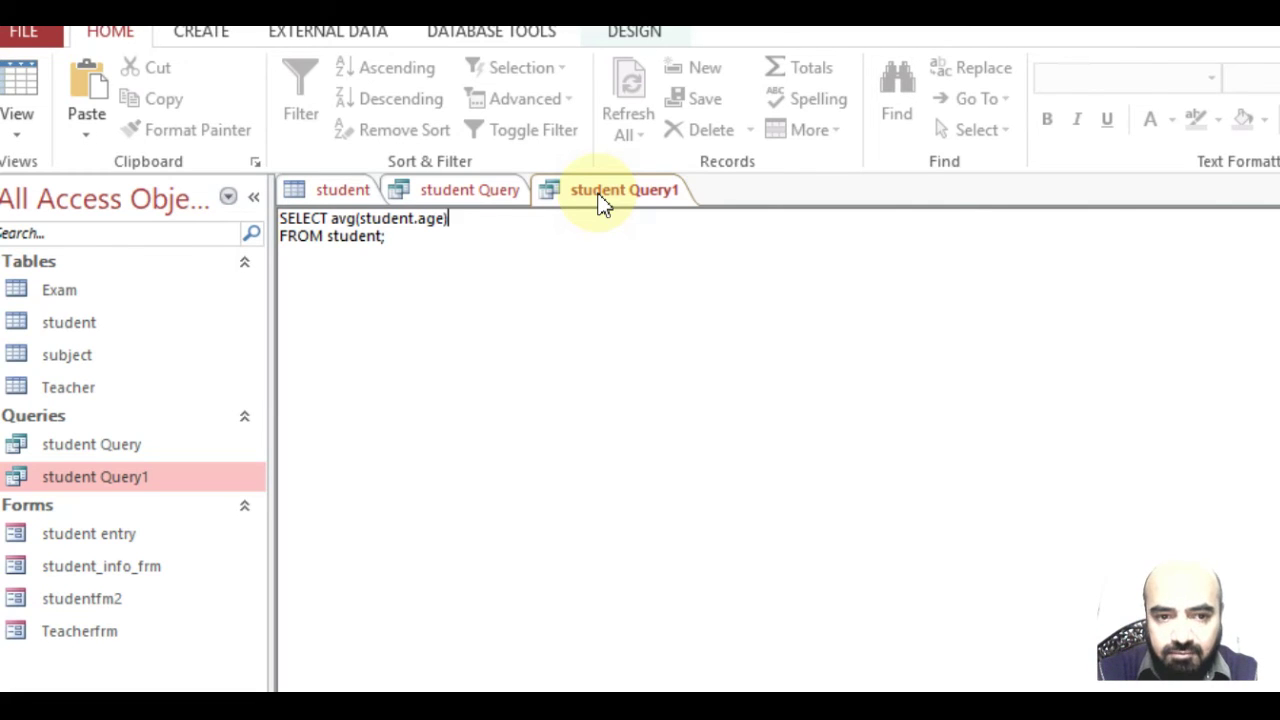
Step: Add an alias after the average expression, entering "as Avarage of Avf"
type(" as ")
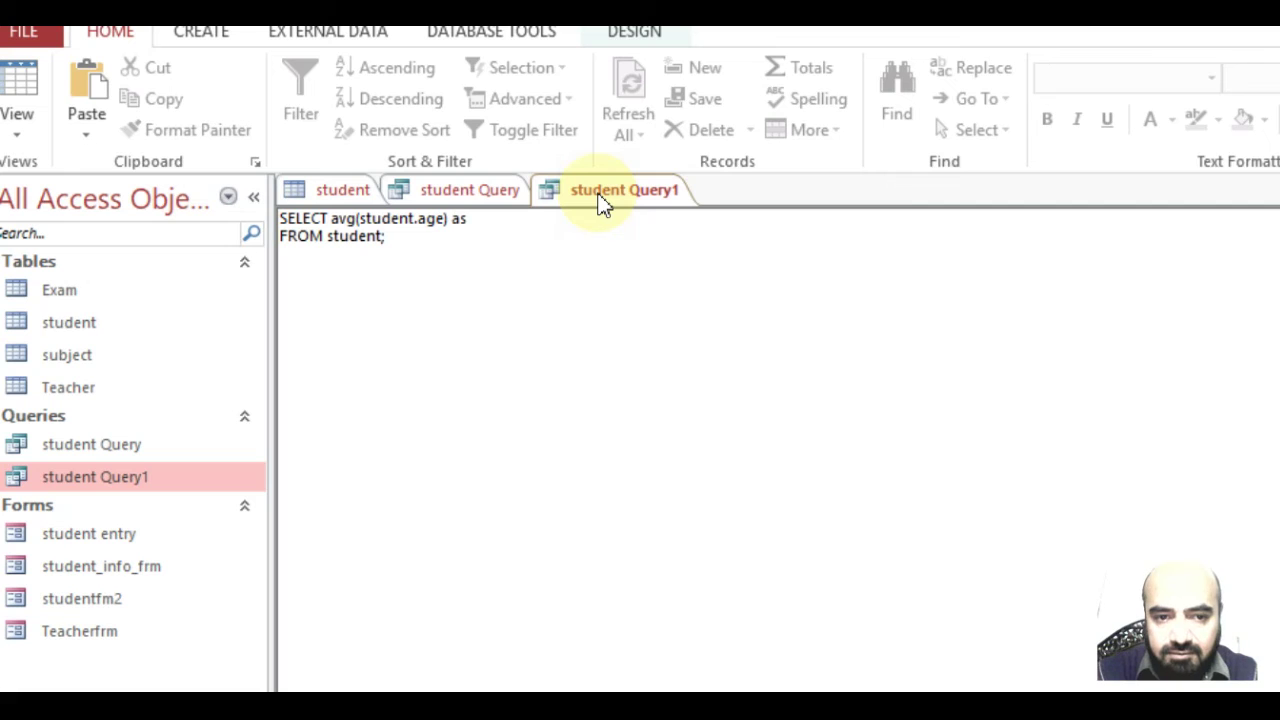
type("Avarage of o")
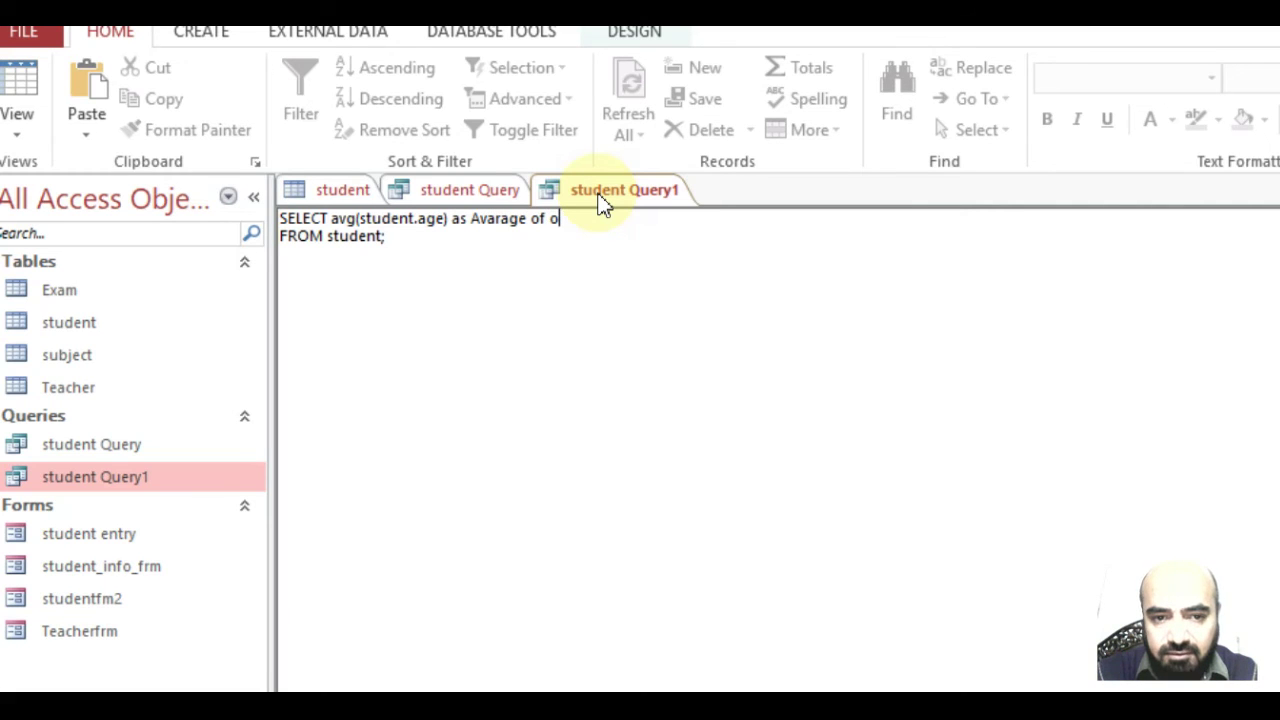
key("BackSpace")
type("Avf")
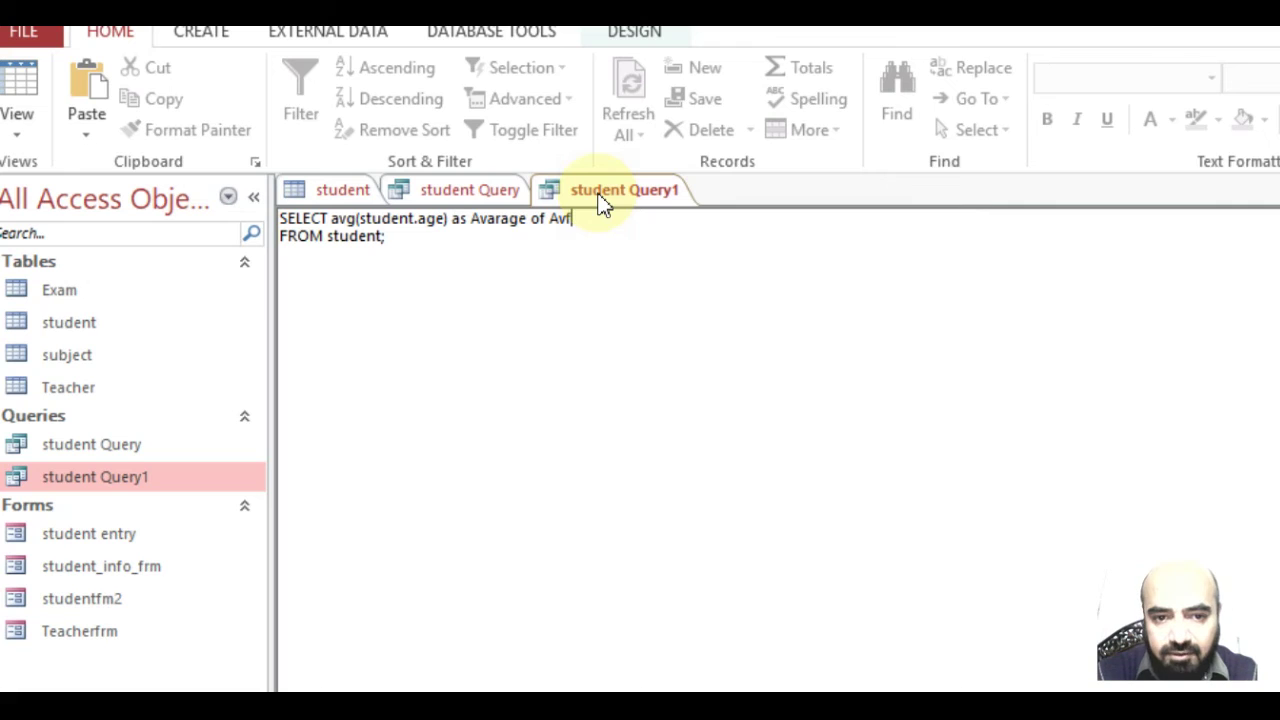
Step: Insert the prefix Student_ at the beginning of the alias, directly before Avarage
key("Left")
key("Left")
key("Left")
key("Left")
key("Left")
key("Left")
key("Left")
key("Left")
key("Left")
key("Left")
key("Left")
key("Left")
key("Left")
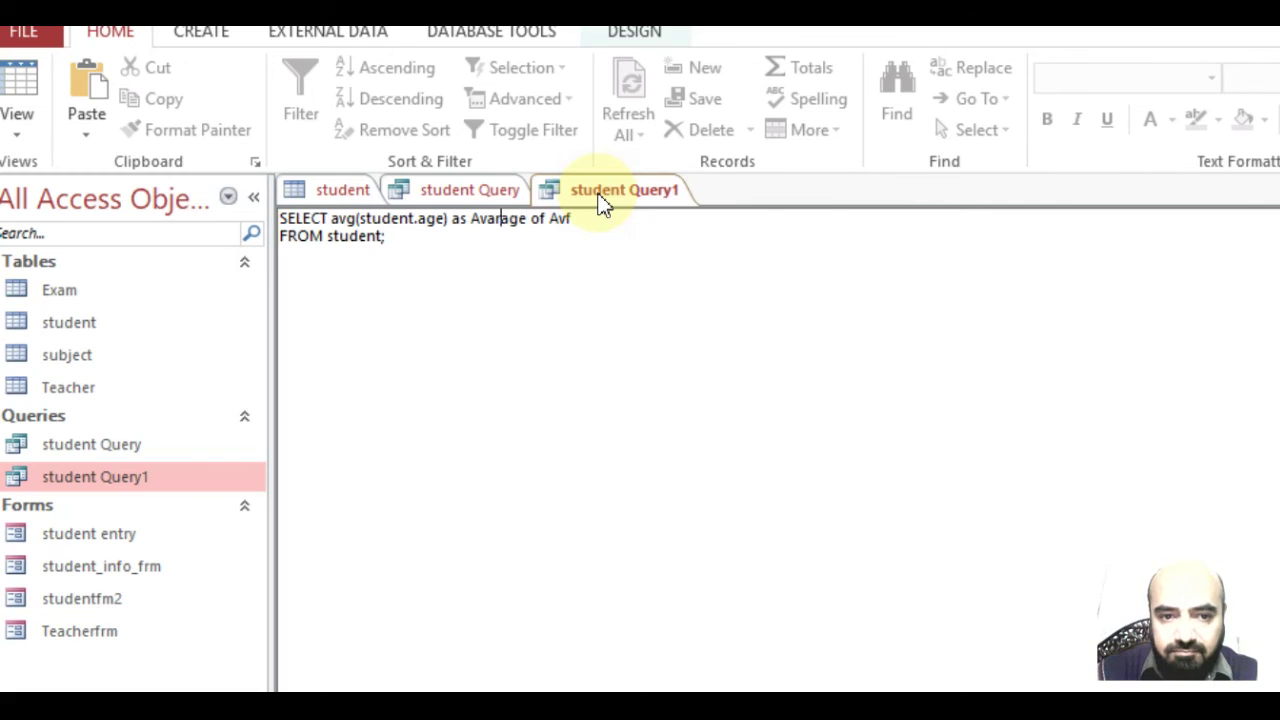
type("Student")
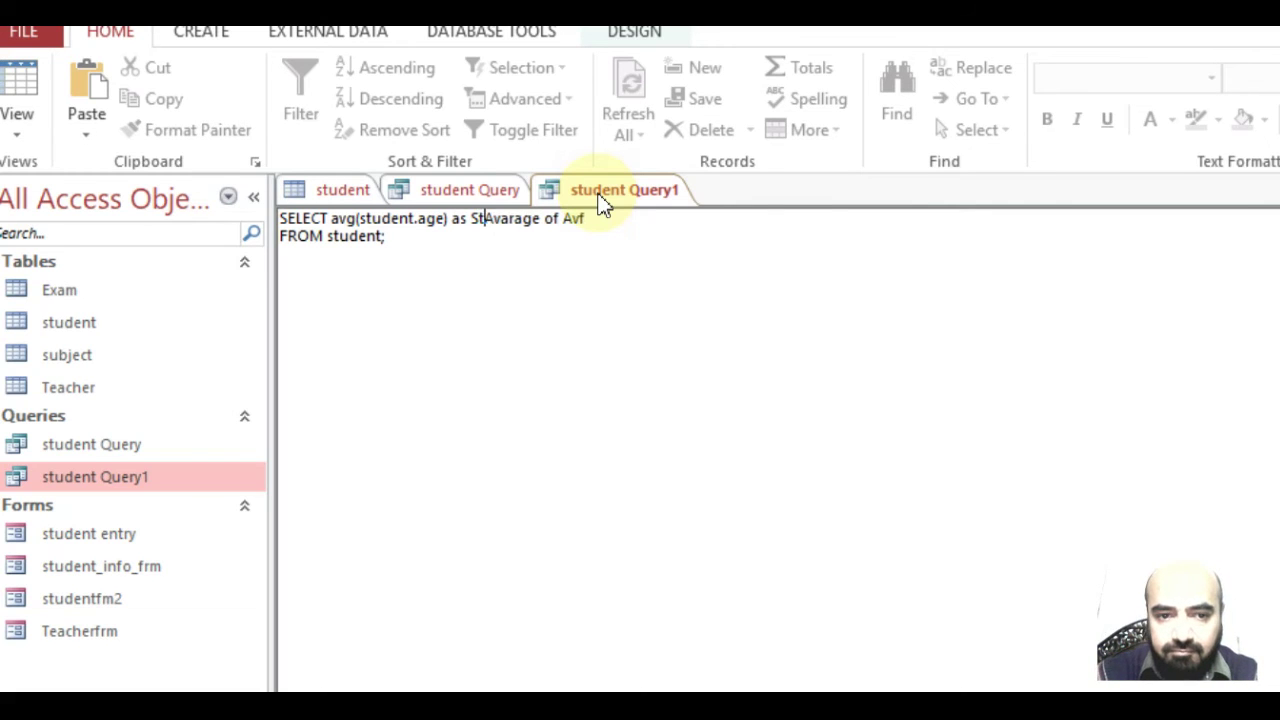
type("_")
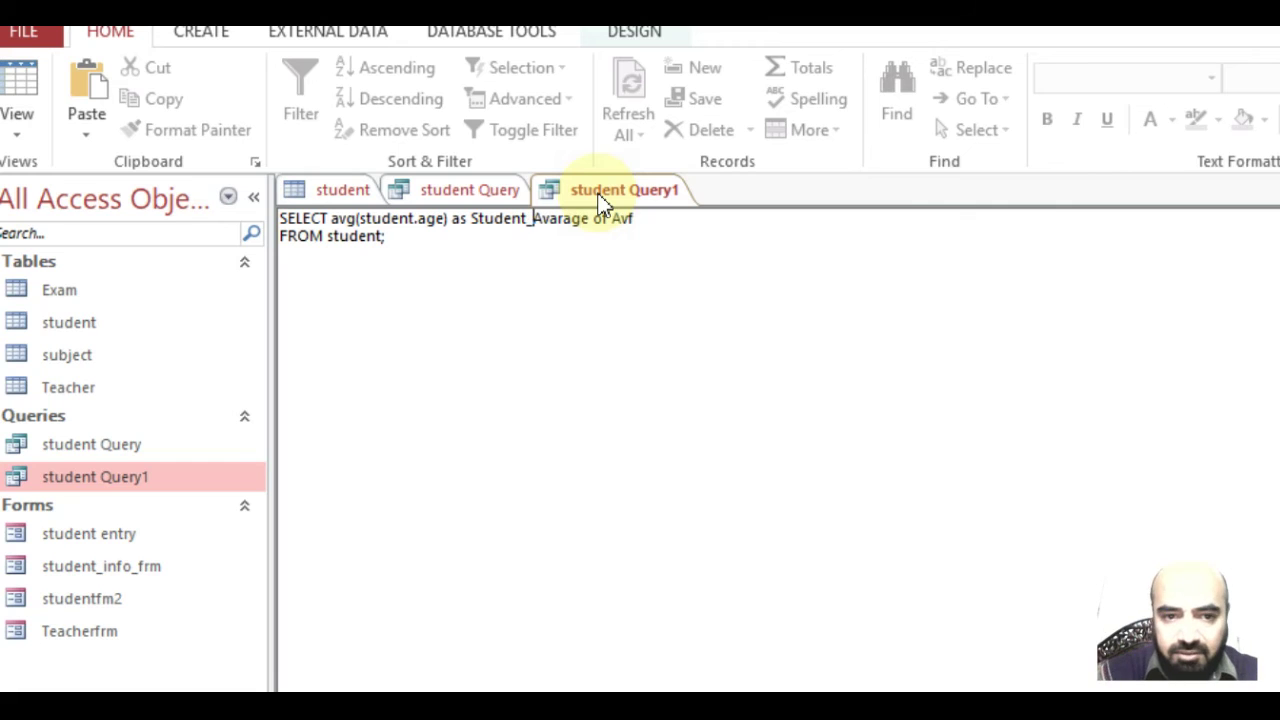
Step: Add underscores after Avarage and of in the alias, and change its last word to Age
key("Right")
key("Right")
key("Right")
key("Right")
key("Right")
key("Right")
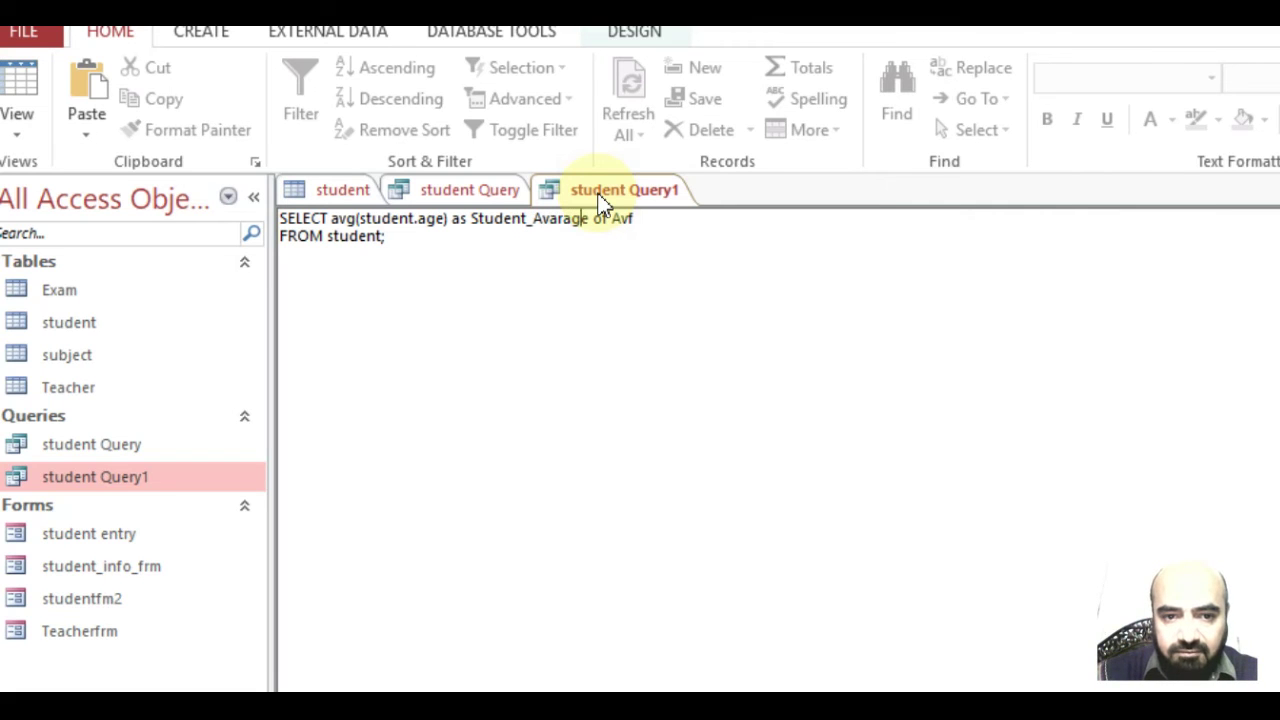
type("_")
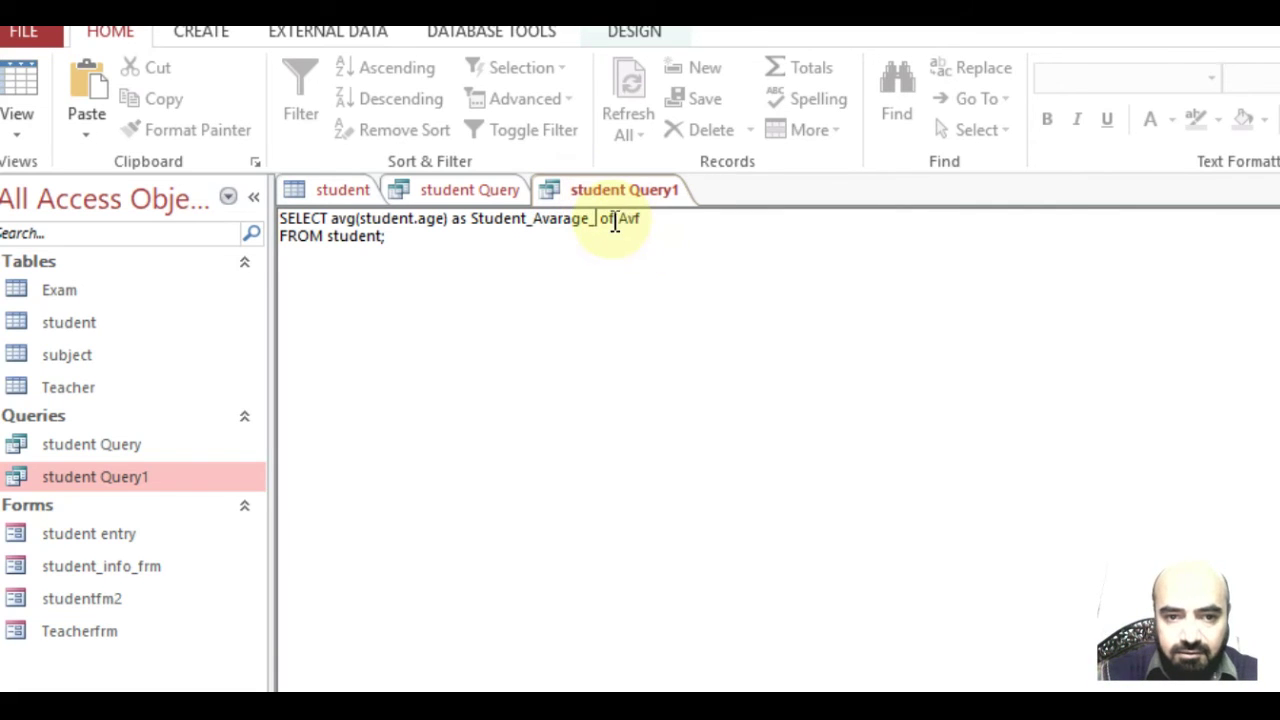
left_click(614, 219)
type("_")
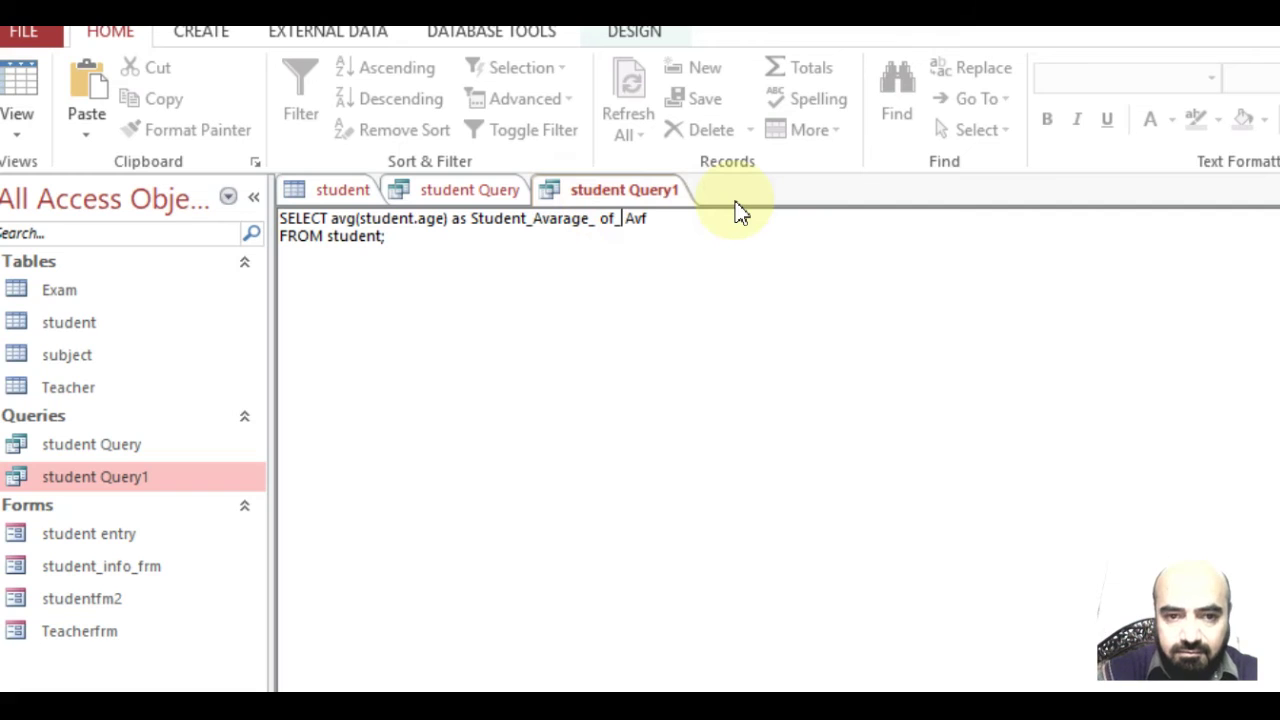
key("Delete")
left_click(713, 221)
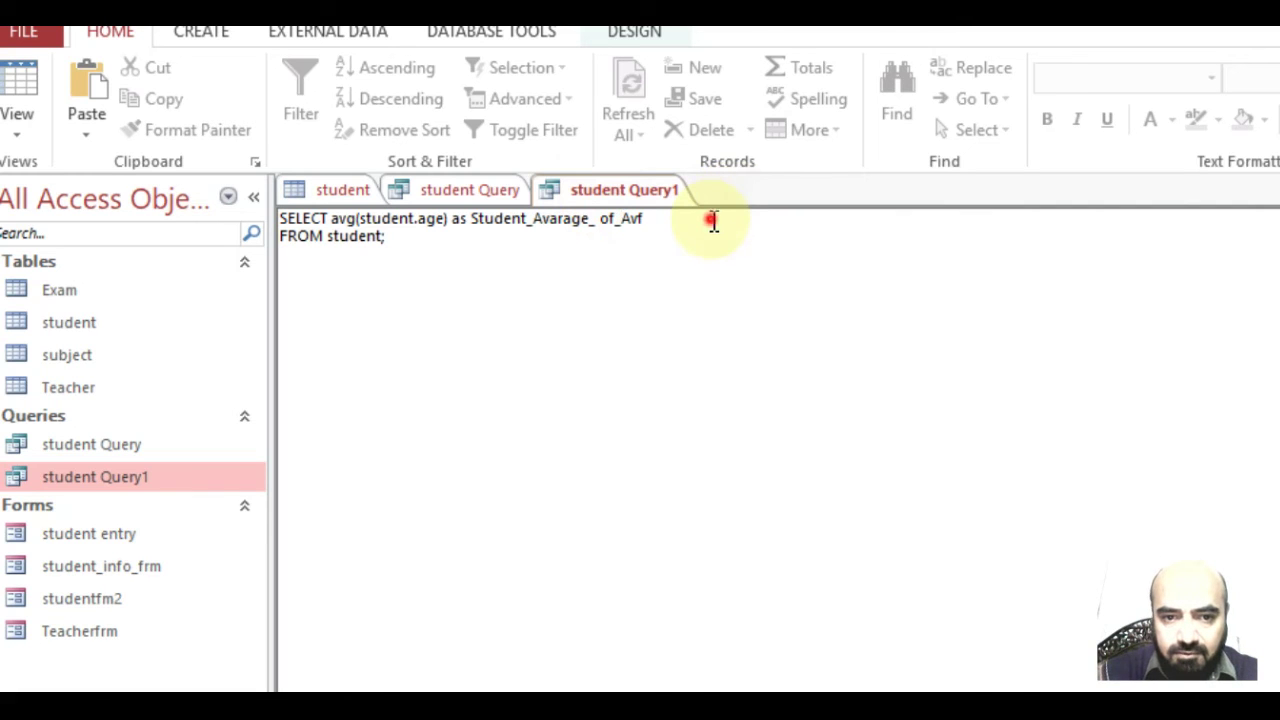
key("BackSpace")
key("BackSpace")
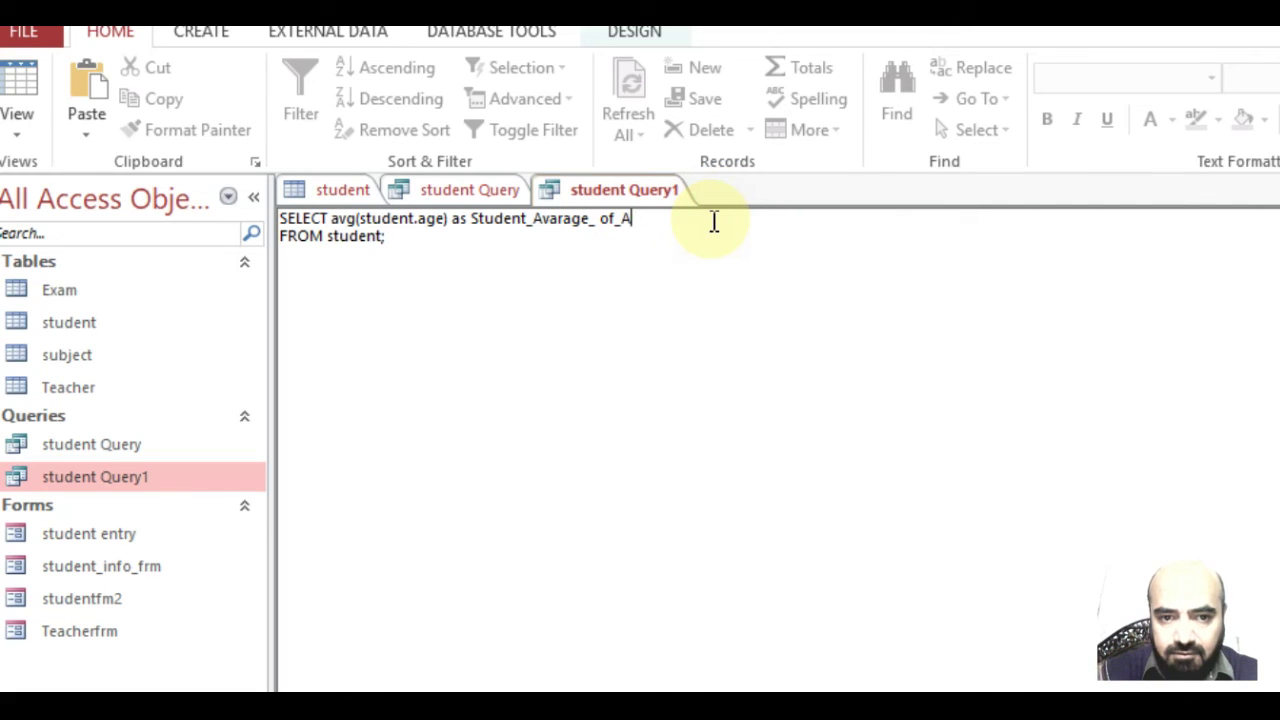
type("ge")
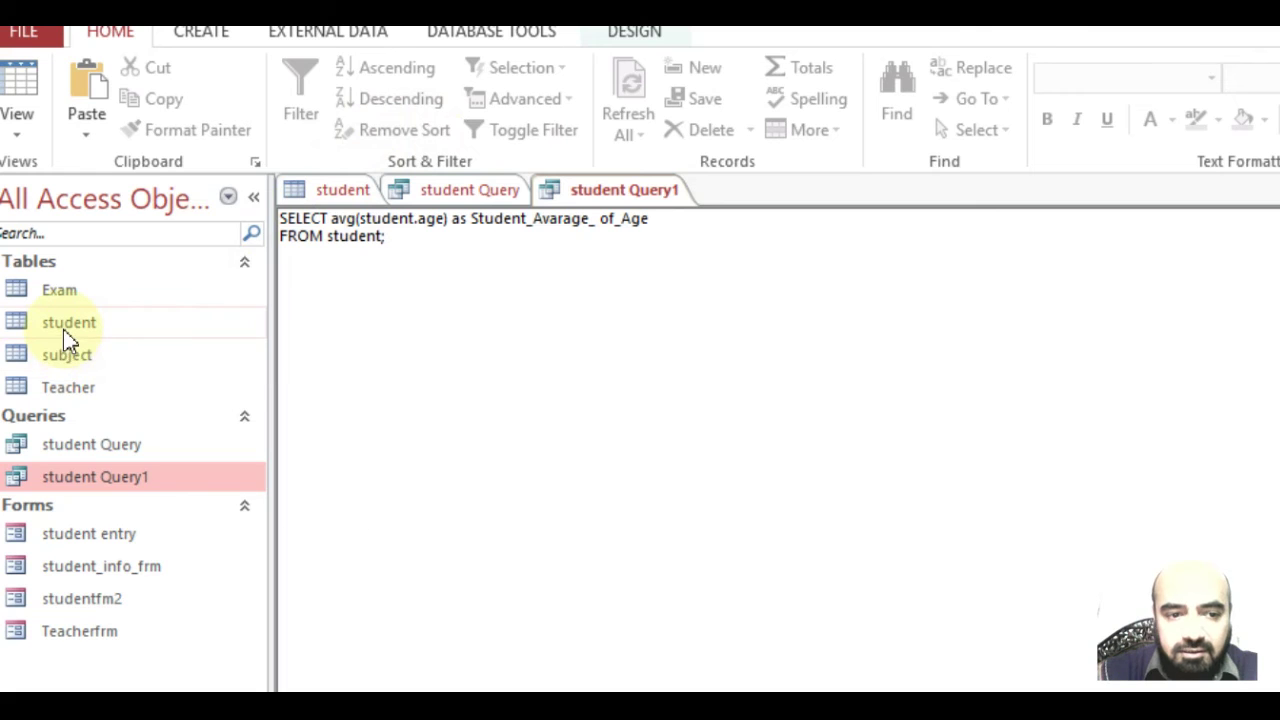
Step: In the SQL view of student Query1, remove the space inside the alias so it reads Student_Avarage_of_Age
left_click(330, 190)
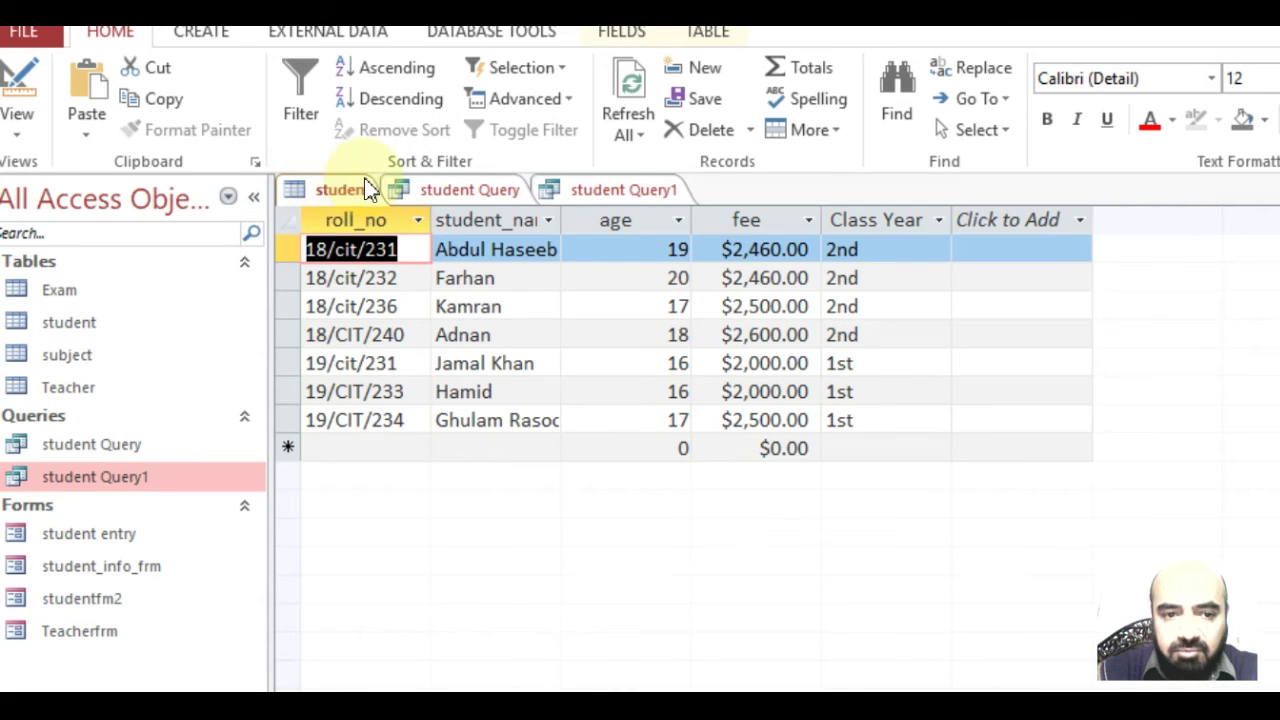
left_click(606, 190)
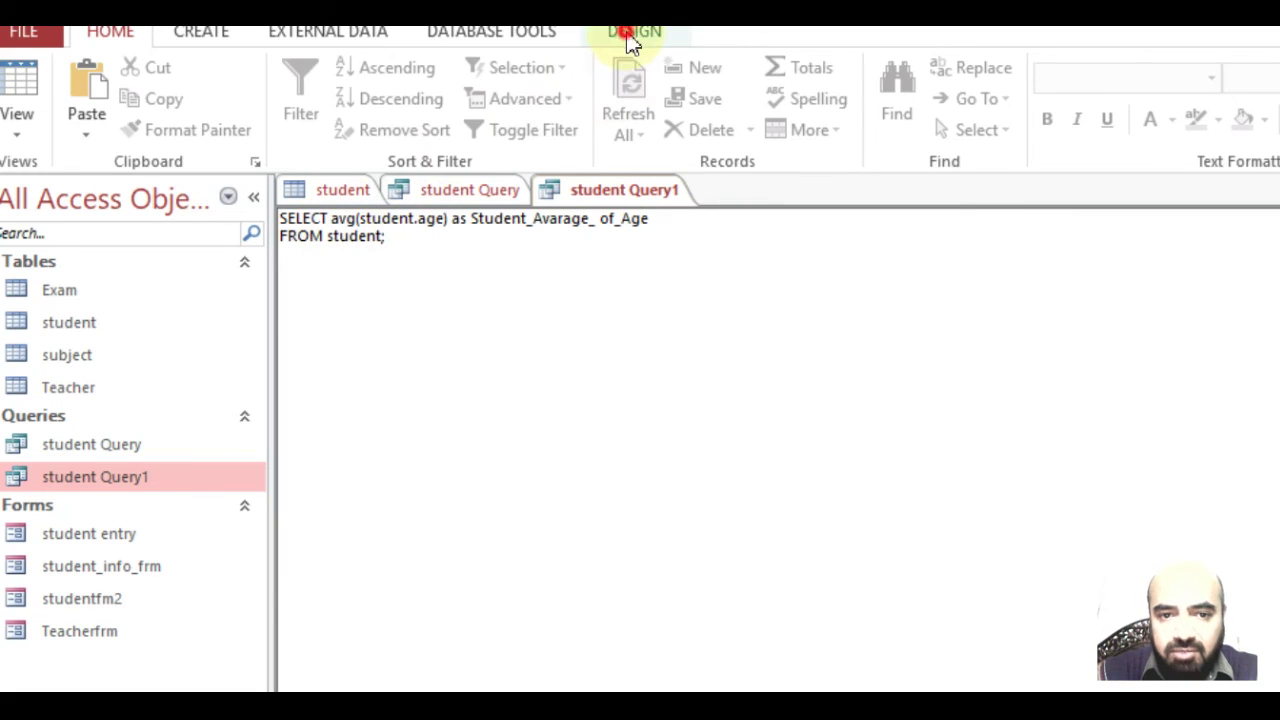
left_click(631, 37)
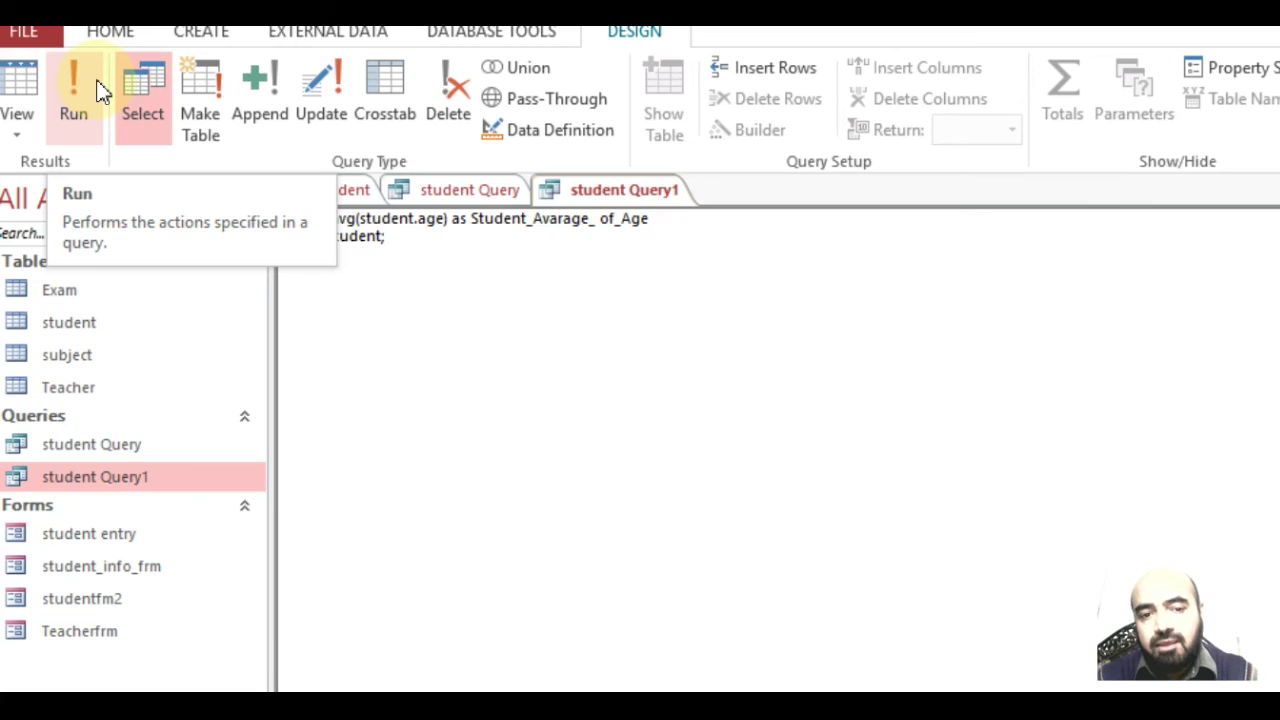
left_click(21, 141)
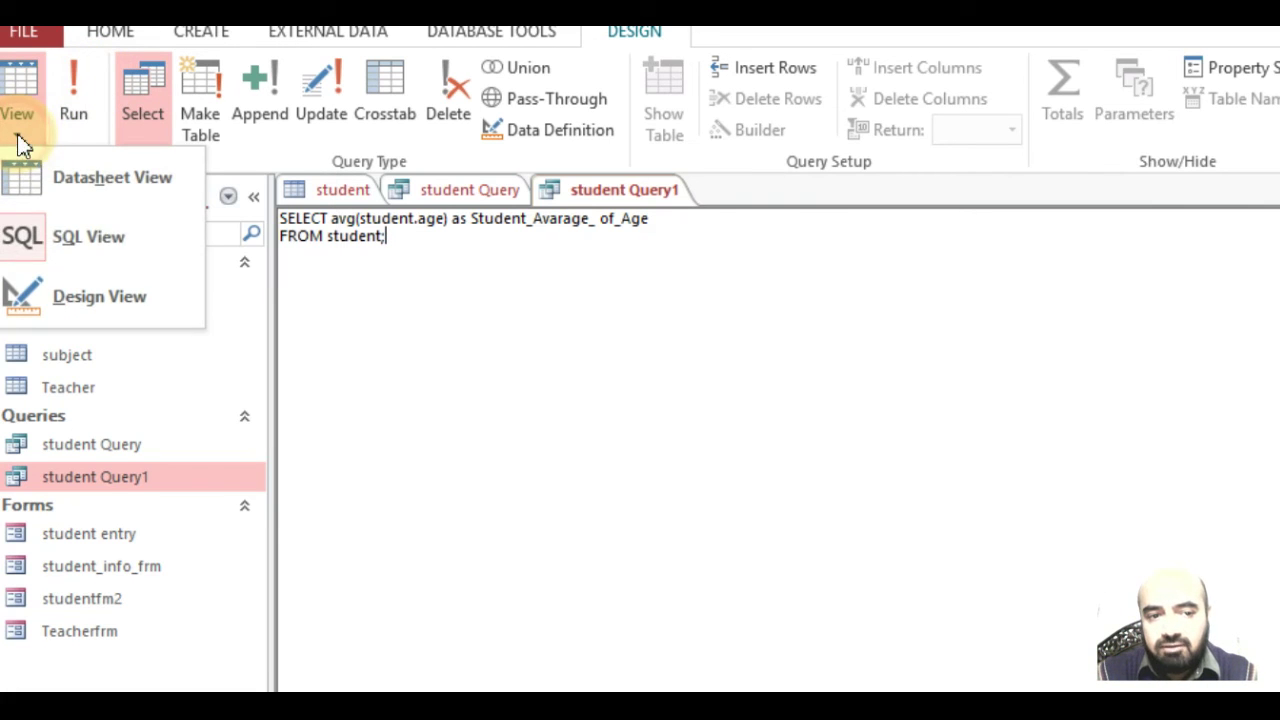
left_click(30, 246)
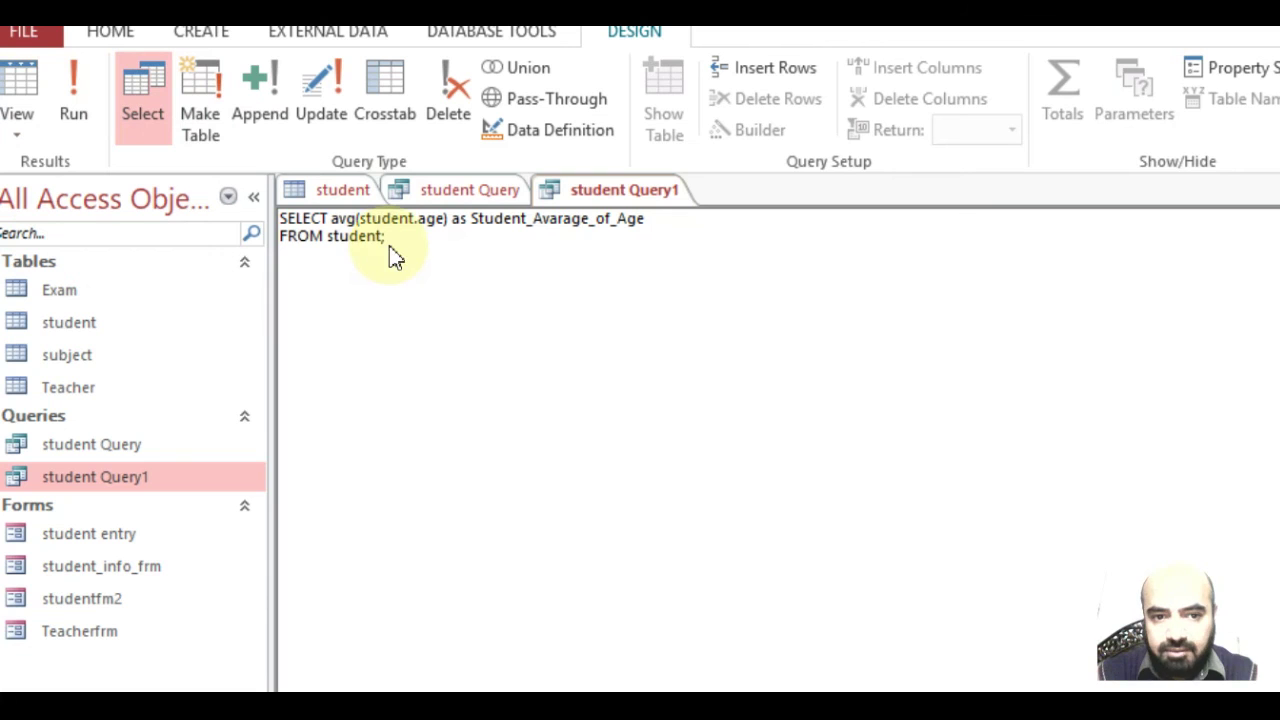
left_click(388, 247)
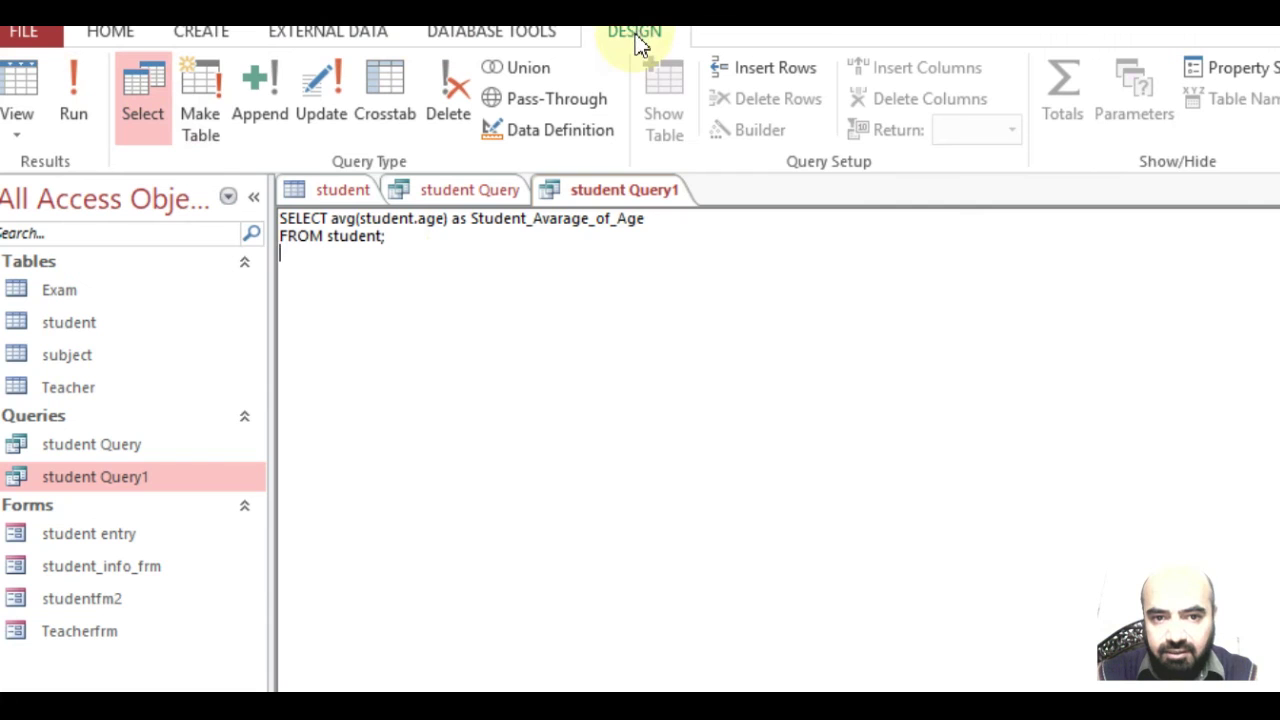
Step: Run student Query1 and compare its result with the age column of the student table
left_click(71, 88)
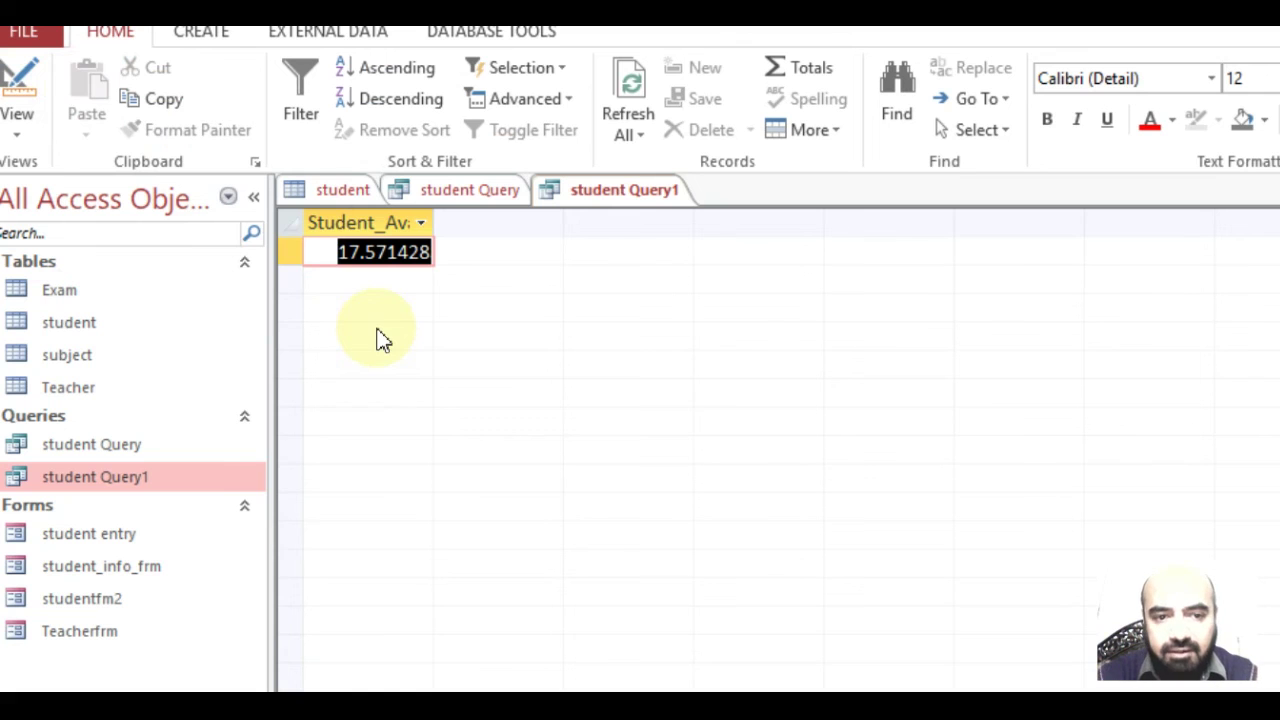
left_click(329, 189)
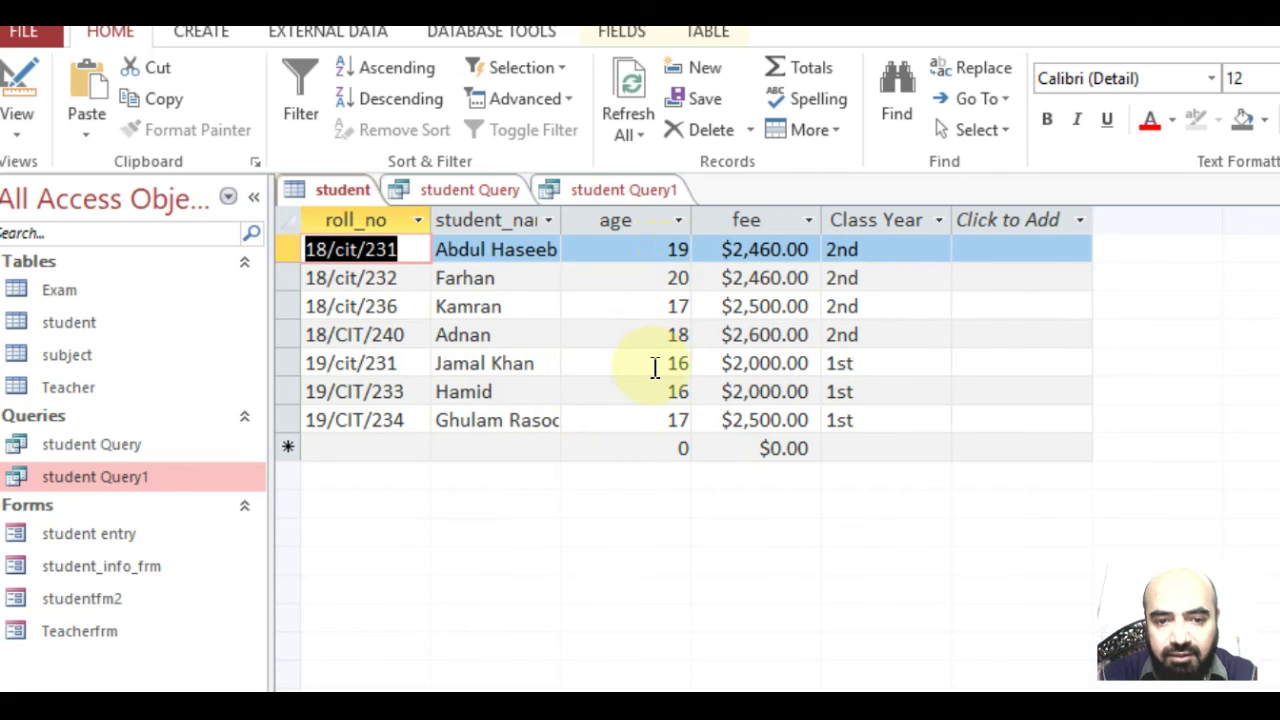
left_click(592, 186)
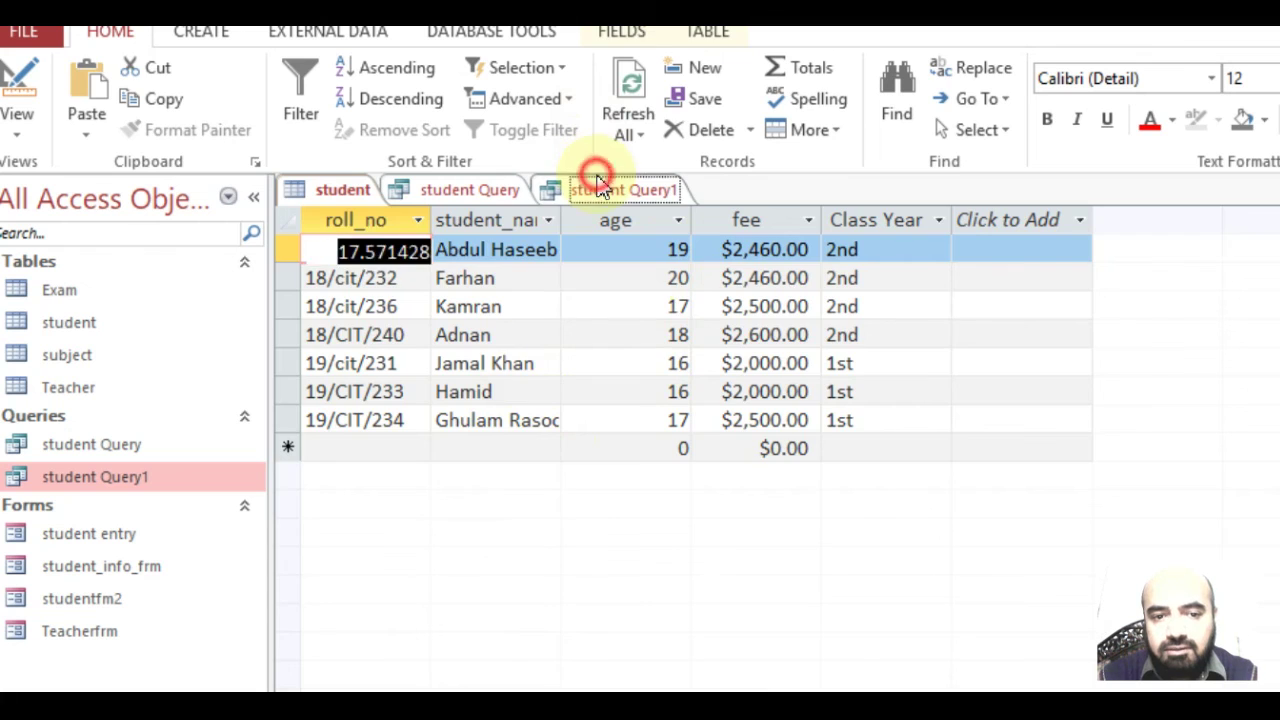